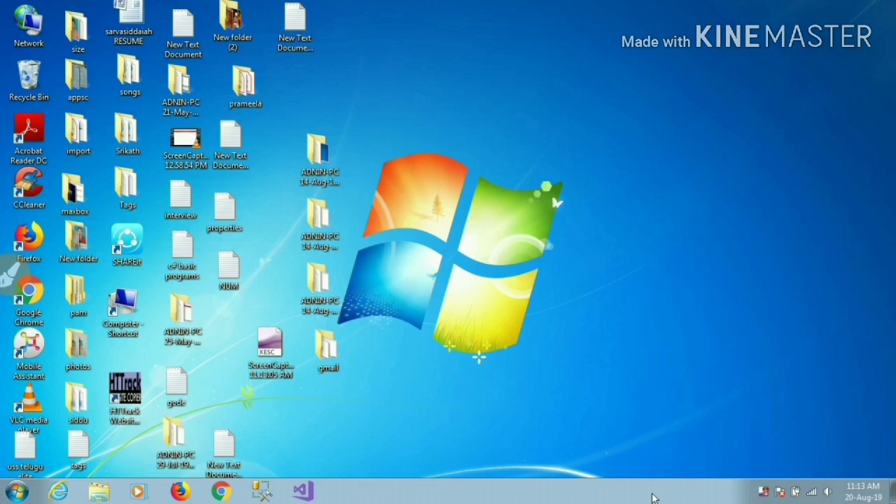
- Launch Google Chrome from the taskbar so a new tab shows Google search
left_click(223, 493)
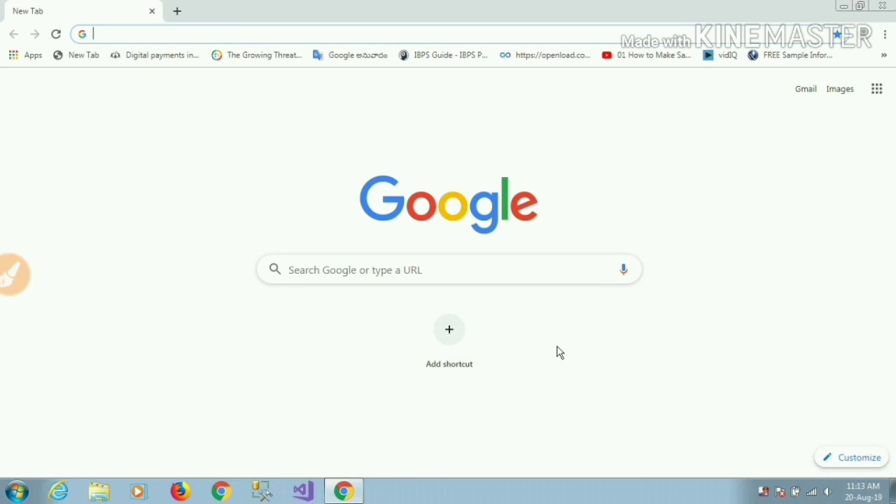
- Follow the Gmail link on the Google homepage to reach the Gmail sign-in page
left_click(799, 96)
left_click(582, 343)
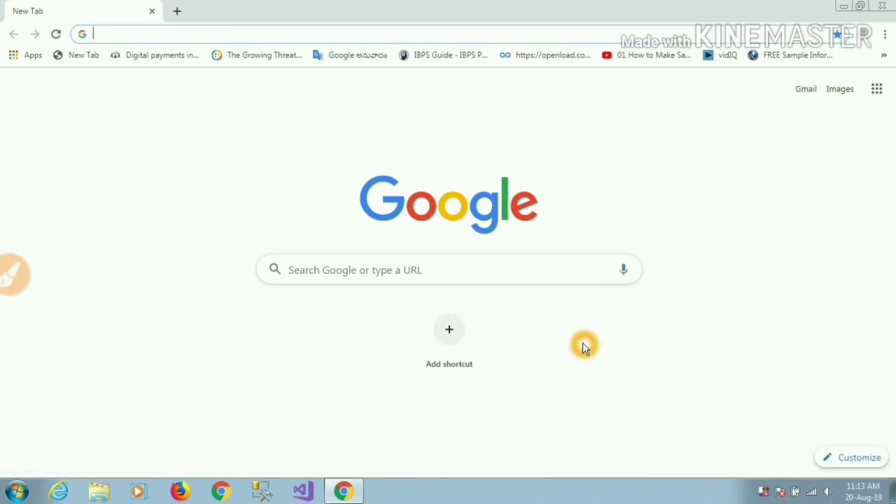
left_click(799, 109)
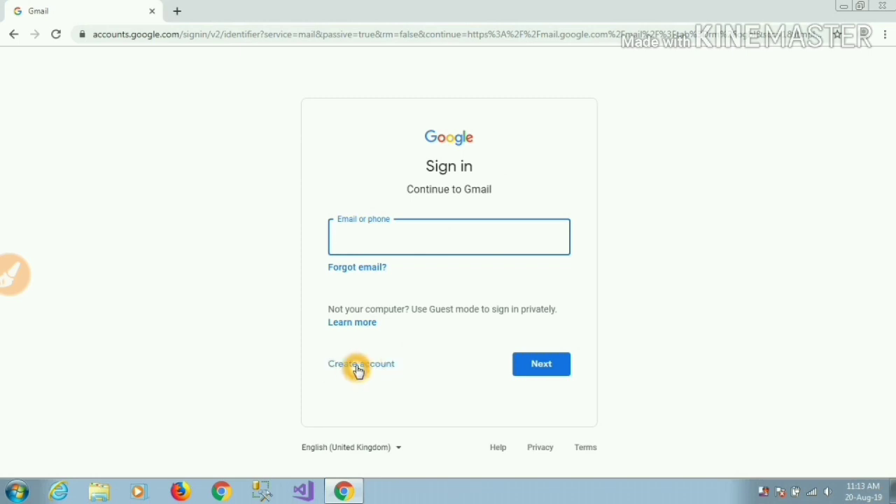
- Start a new Google account using the 'For myself' personal-use option
left_click(358, 369)
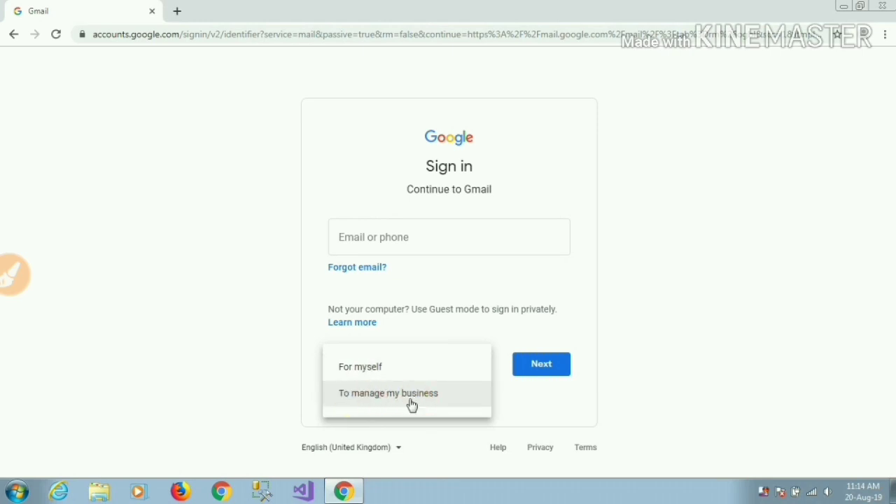
left_click(371, 371)
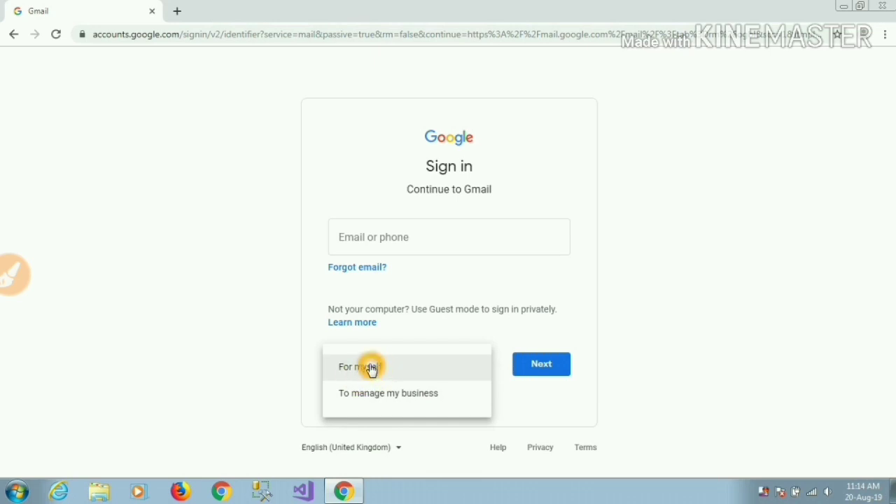
left_click(371, 368)
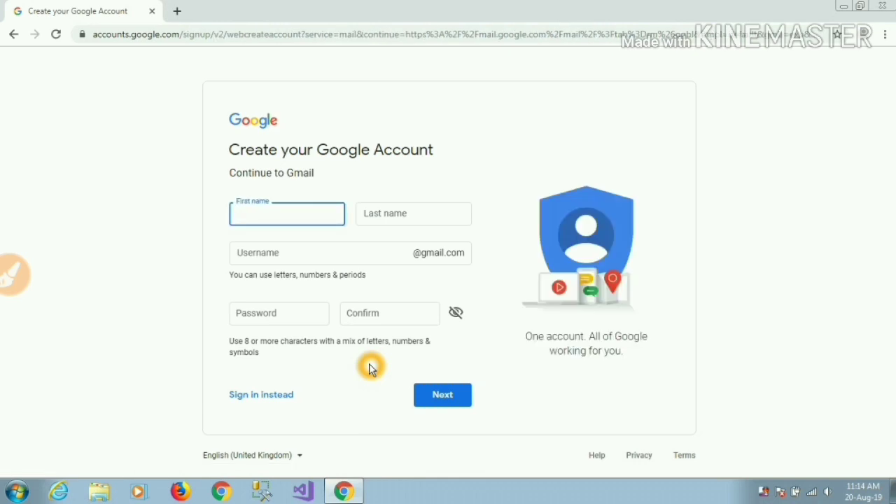
left_click(240, 219)
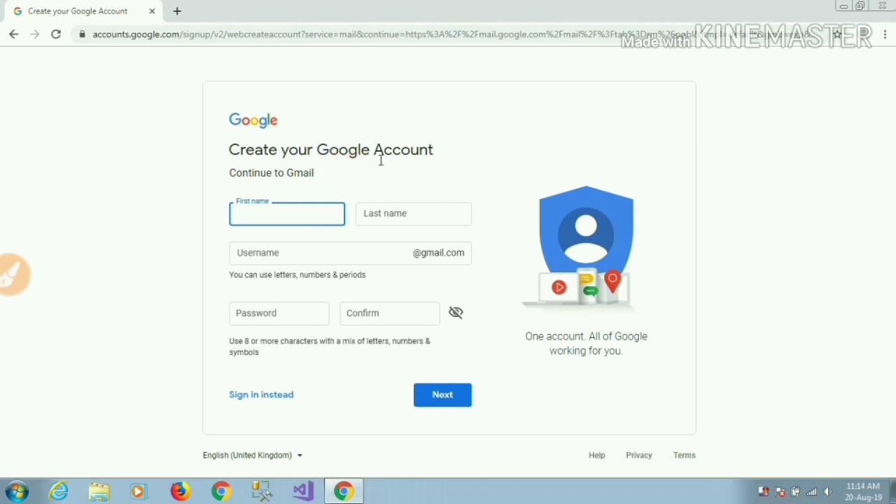
left_click(240, 217)
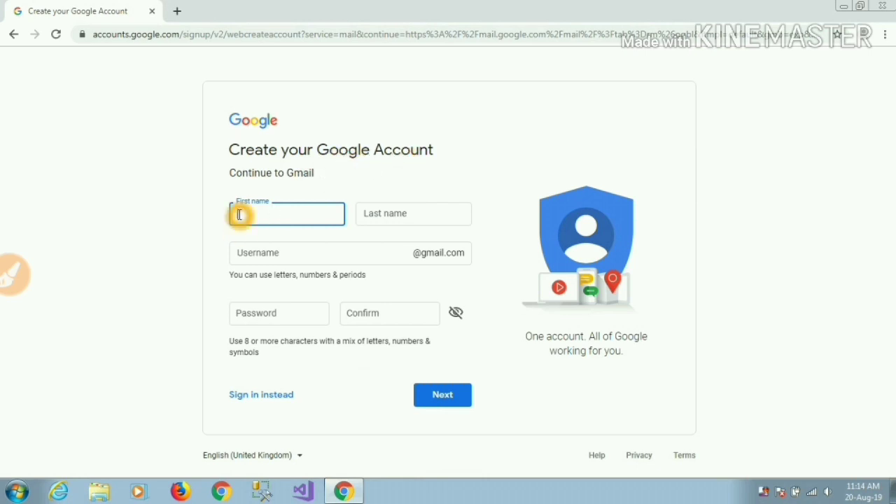
left_click(369, 210)
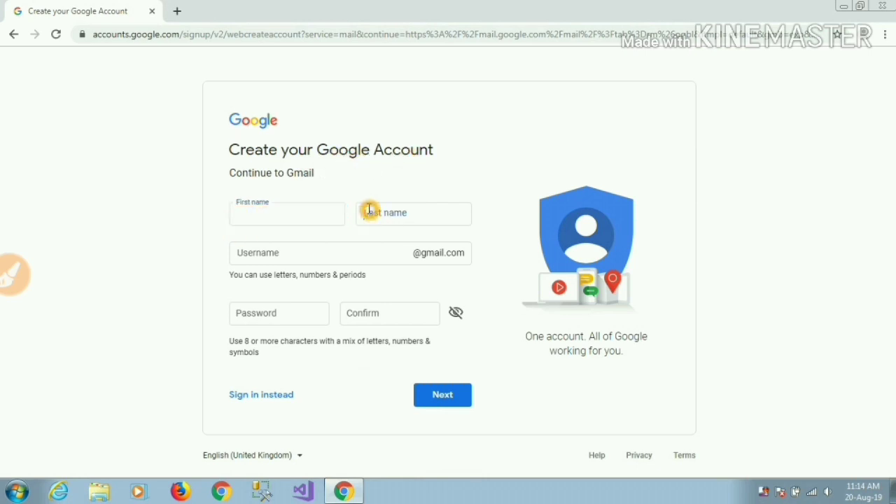
left_click(280, 213)
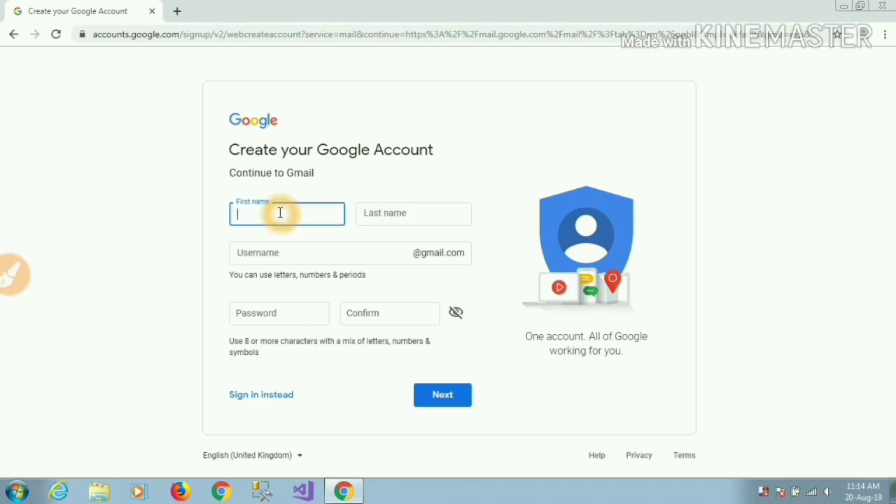
left_click(368, 214)
left_click(247, 213)
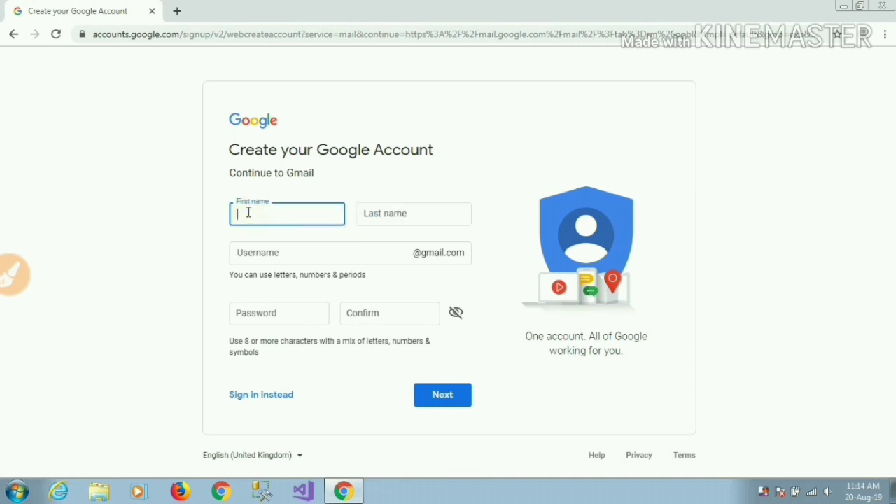
left_click(365, 213)
left_click(261, 220)
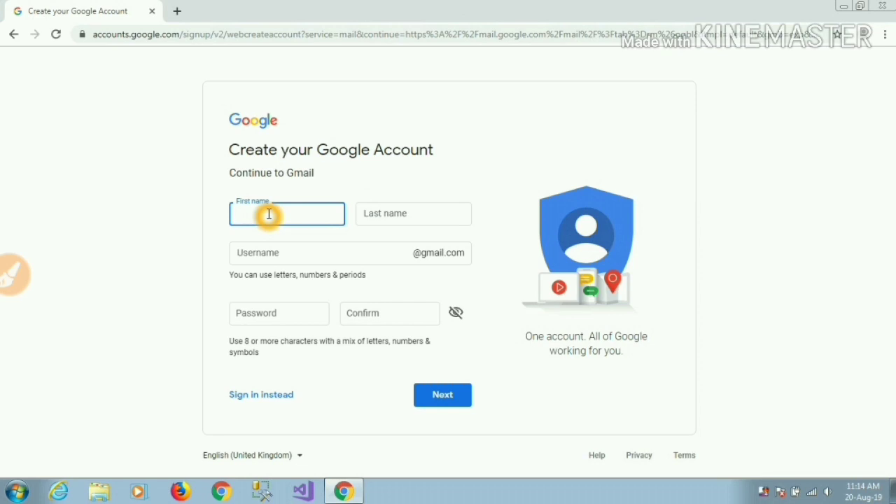
left_click(277, 251)
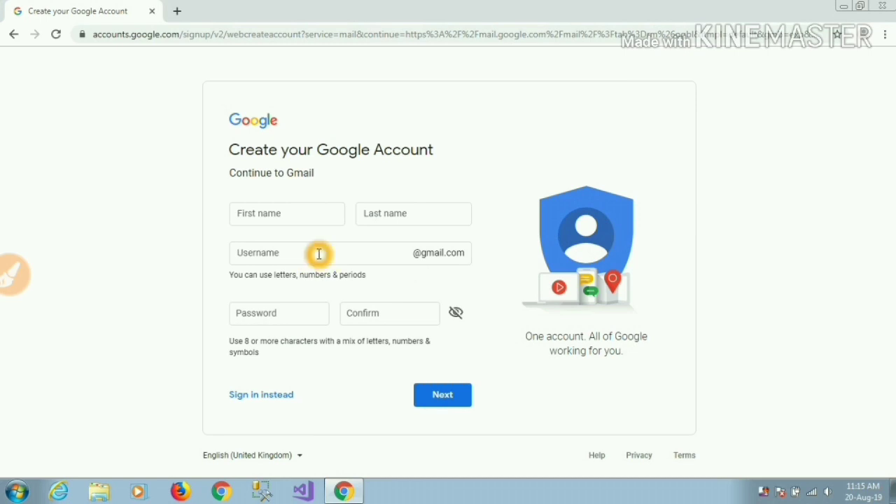
left_click(258, 317)
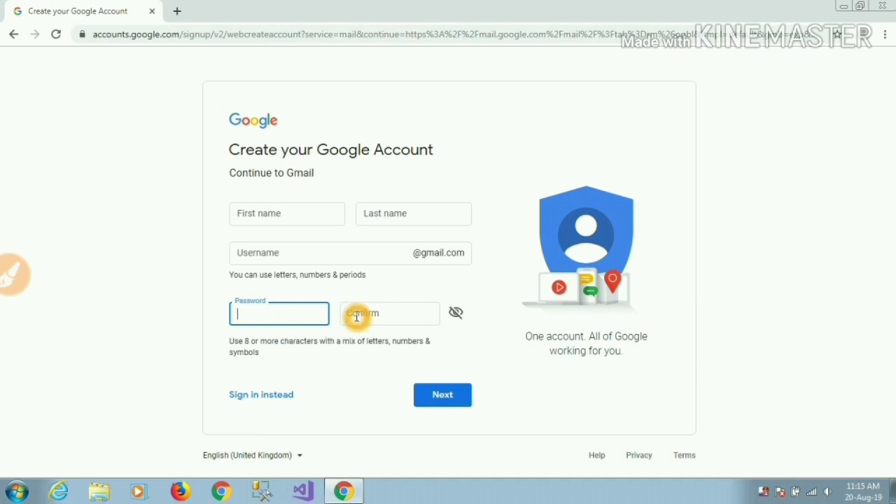
left_click(355, 316)
left_click(286, 315)
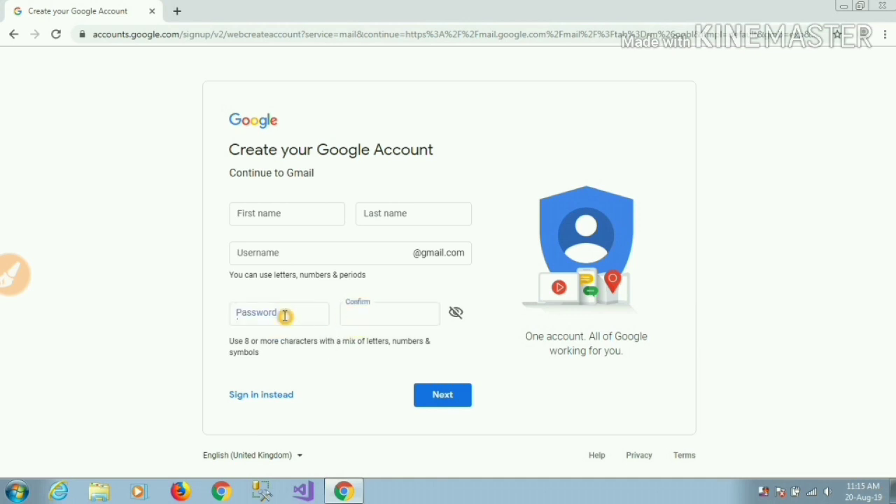
left_click(347, 315)
left_click(456, 315)
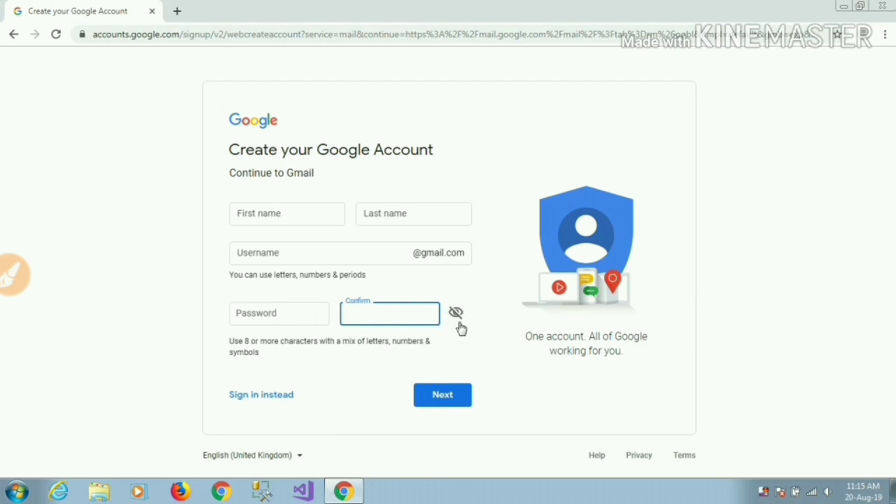
left_click(462, 322)
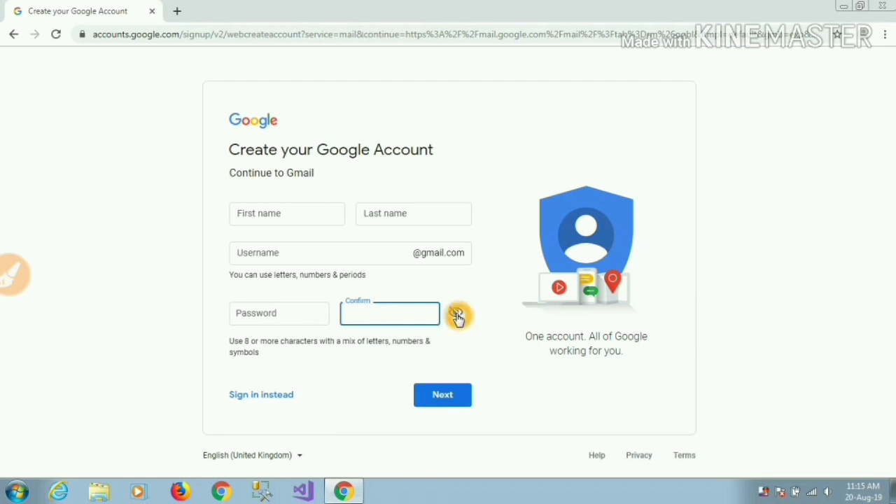
left_click(456, 315)
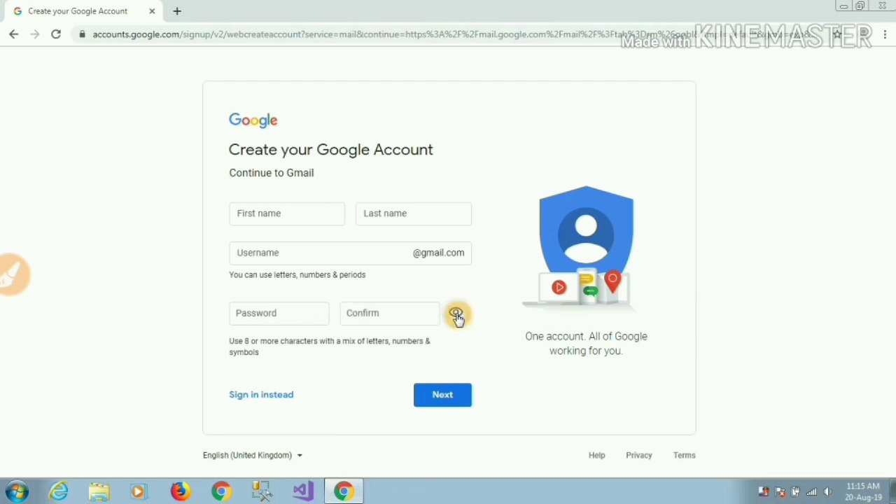
left_click(279, 315)
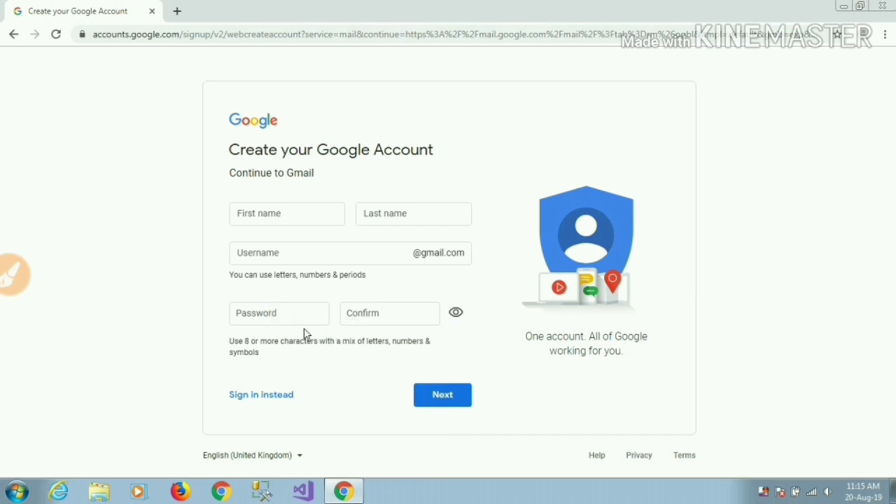
left_click(361, 315)
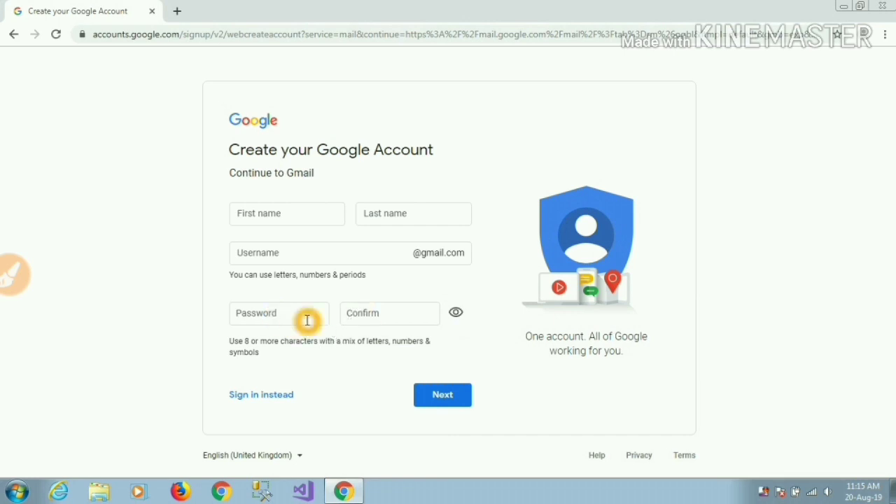
left_click(448, 320)
left_click(450, 329)
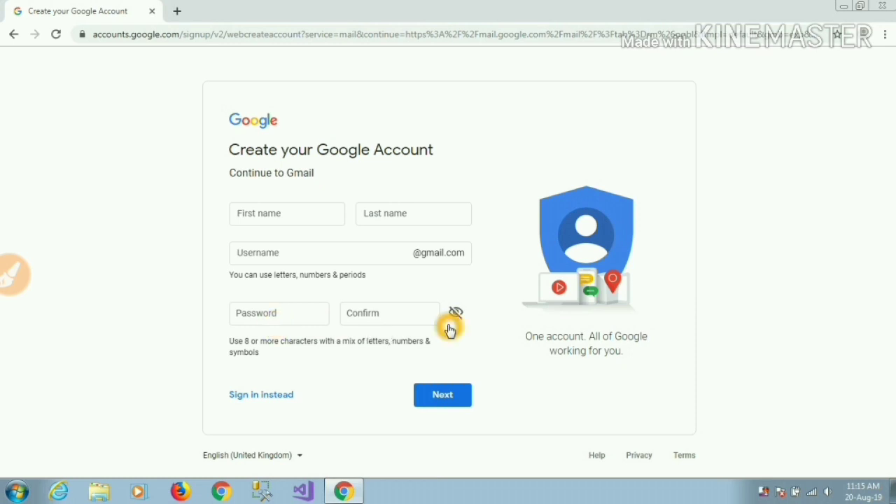
left_click(233, 340)
left_click(243, 352)
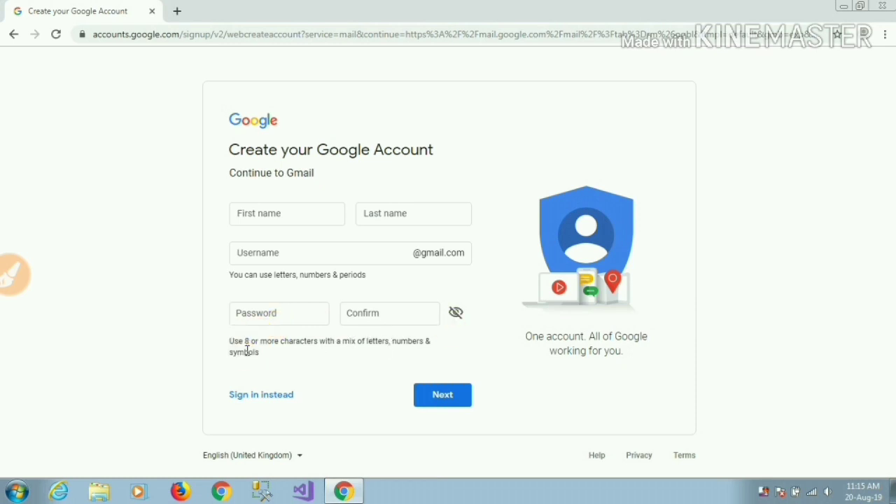
left_click(284, 347)
left_click(359, 347)
left_click(390, 347)
left_click(420, 345)
left_click(254, 357)
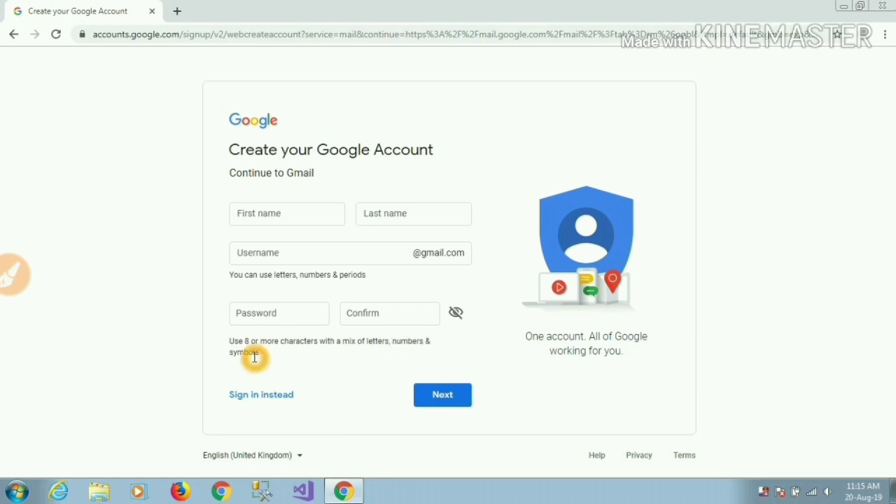
left_click(306, 350)
left_click(236, 352)
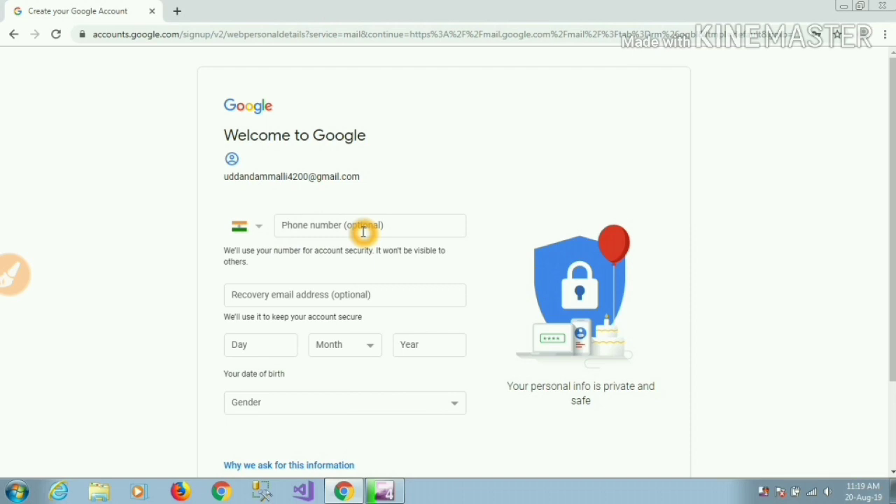
left_click(256, 313)
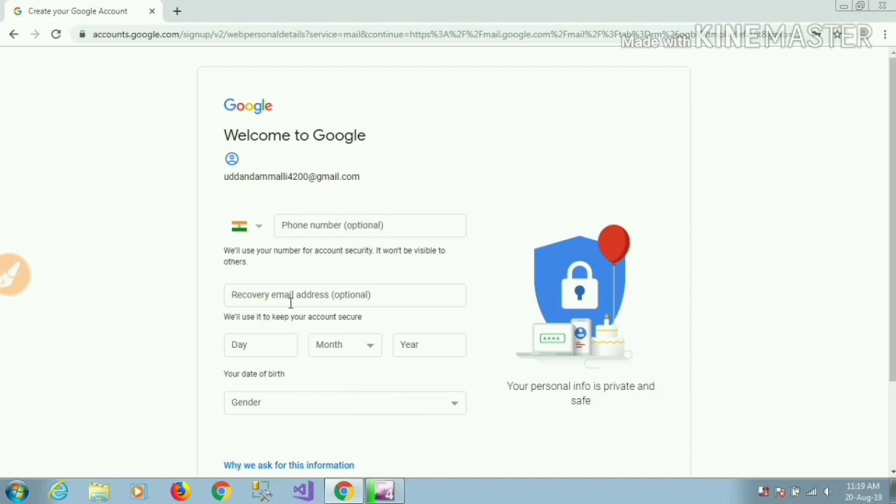
left_click(369, 300)
left_click(227, 290)
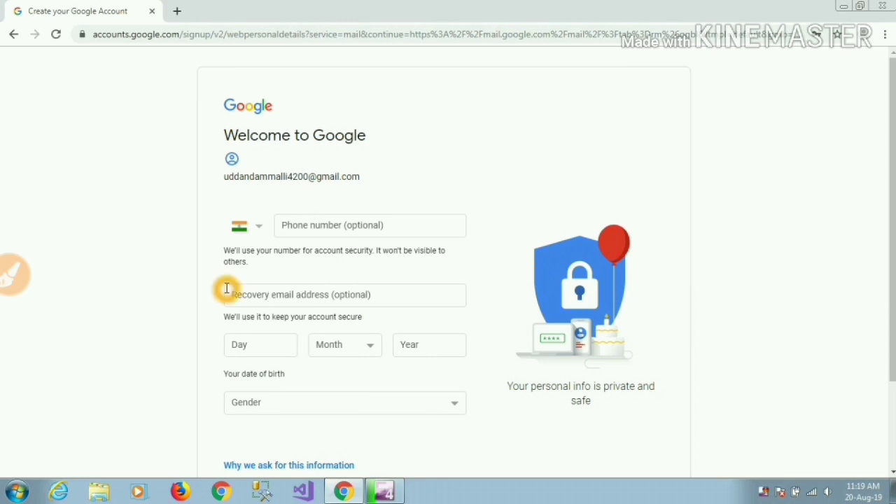
left_click(344, 291)
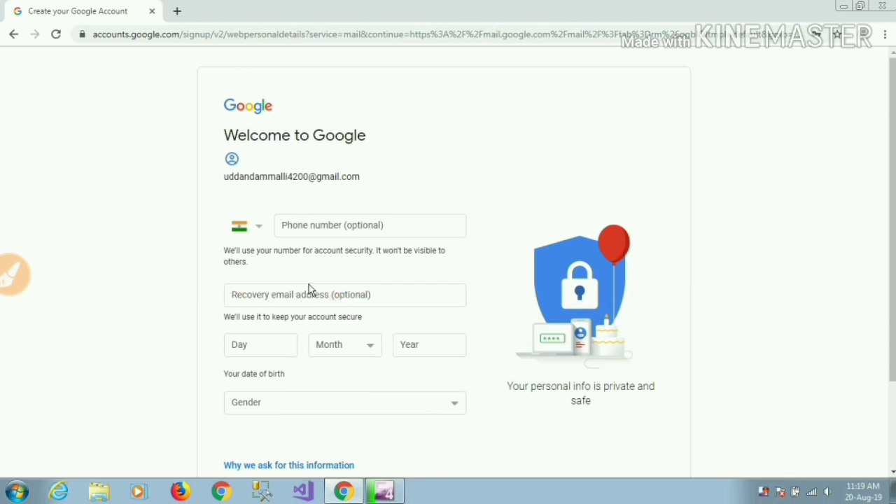
left_click(264, 289)
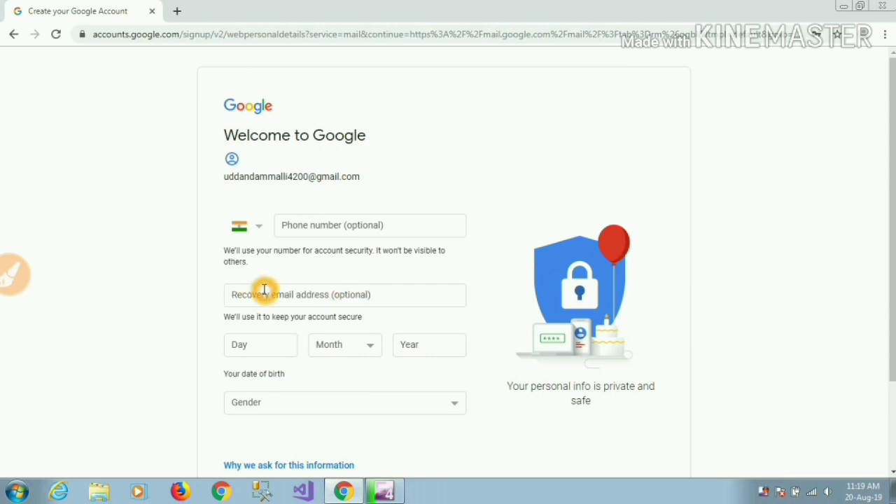
left_click(273, 290)
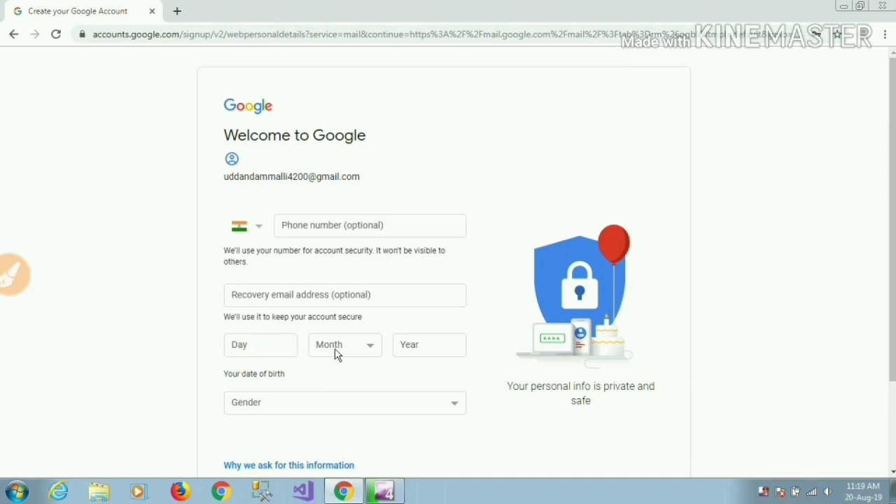
- Go through the birth Day, Month, Year and Gender fields, then submit the page
left_click(271, 347)
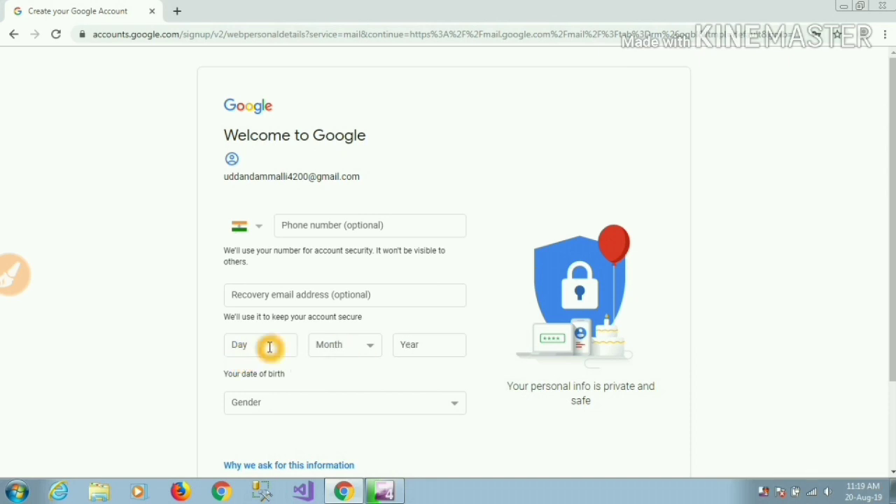
left_click(373, 350)
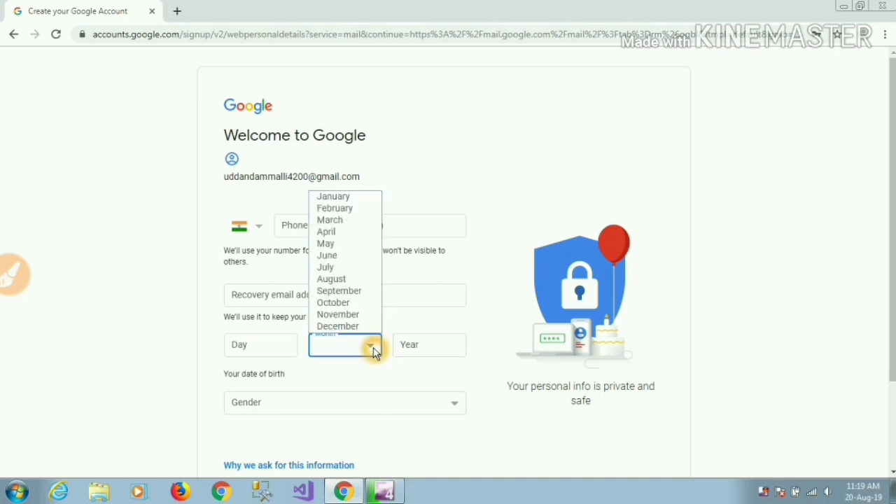
left_click(416, 350)
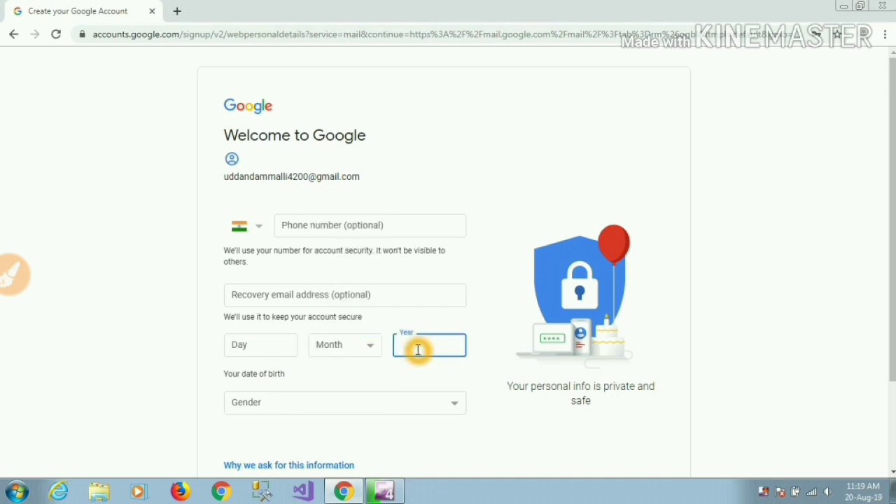
left_click(287, 353)
left_click(337, 349)
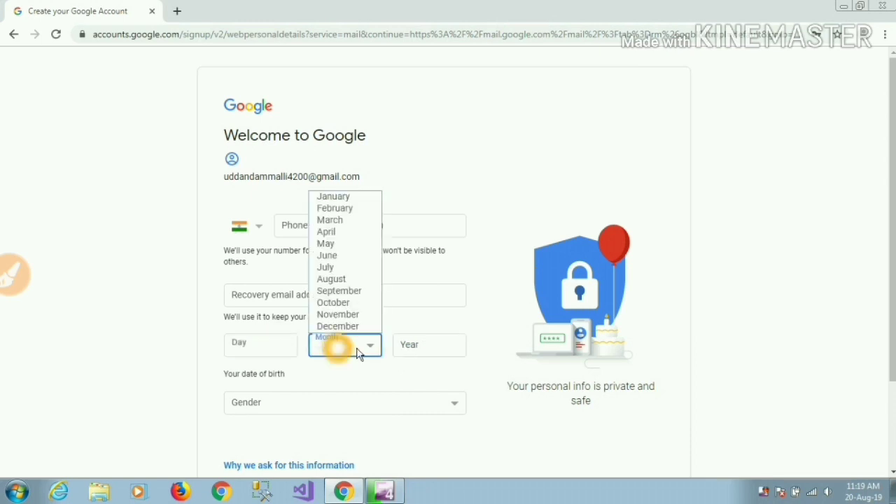
left_click(418, 353)
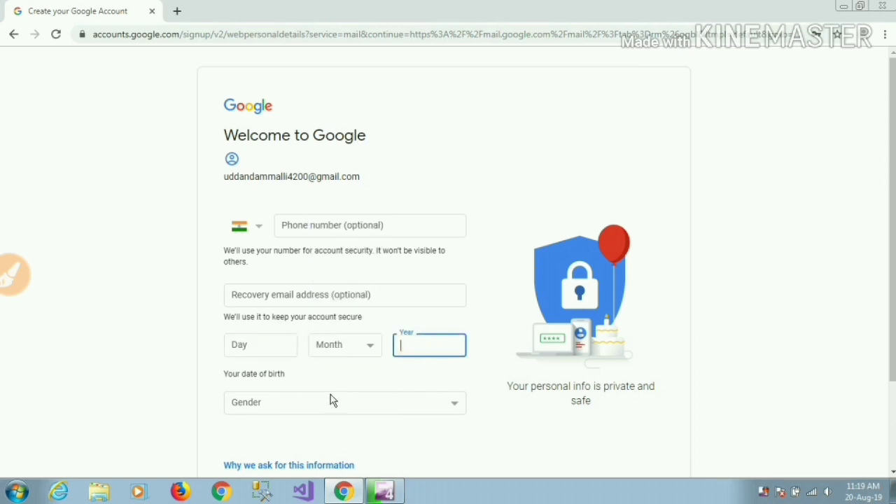
left_click(447, 403)
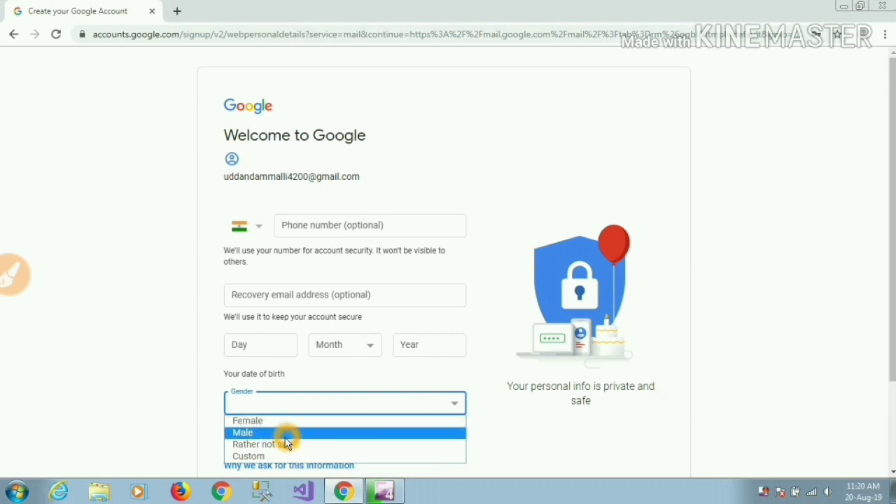
left_click(340, 403)
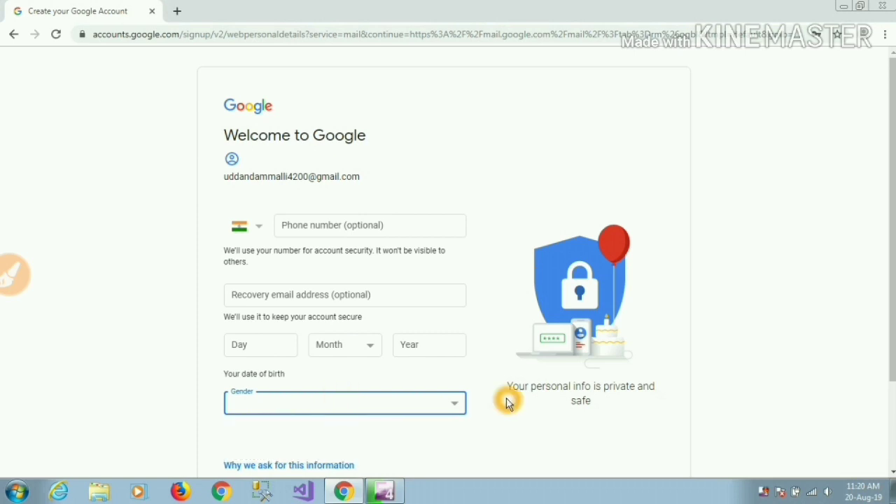
scroll(508, 435, "down", 1)
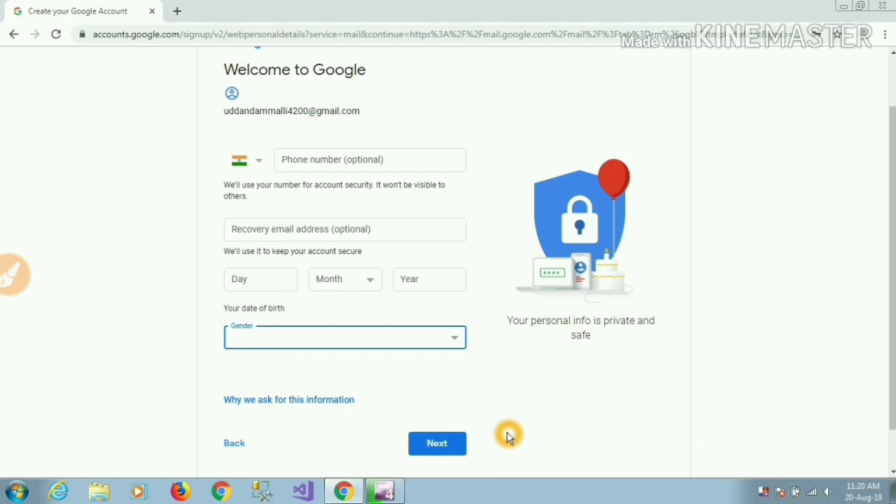
left_click(436, 447)
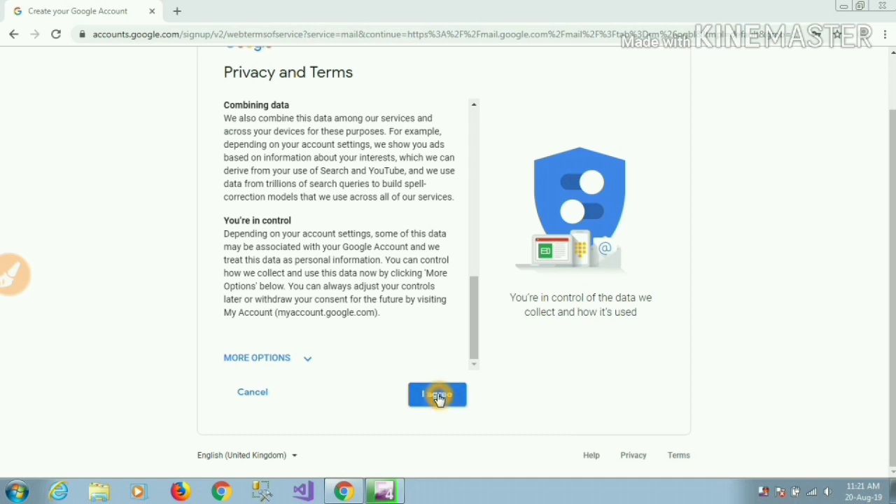
- Scroll through the Privacy and Terms and accept them with 'I agree'
left_click_drag(475, 231, 476, 357)
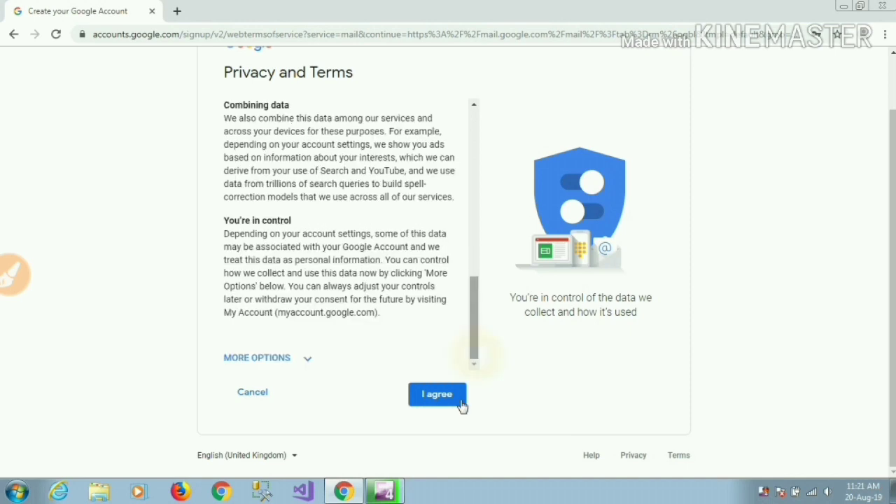
left_click(442, 396)
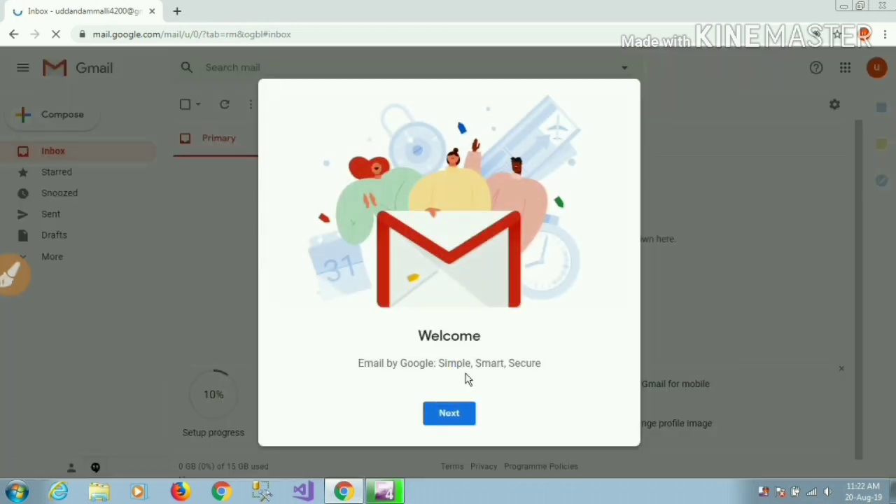
- Dismiss the Gmail Welcome dialog and keep the Default inbox view
left_click(464, 418)
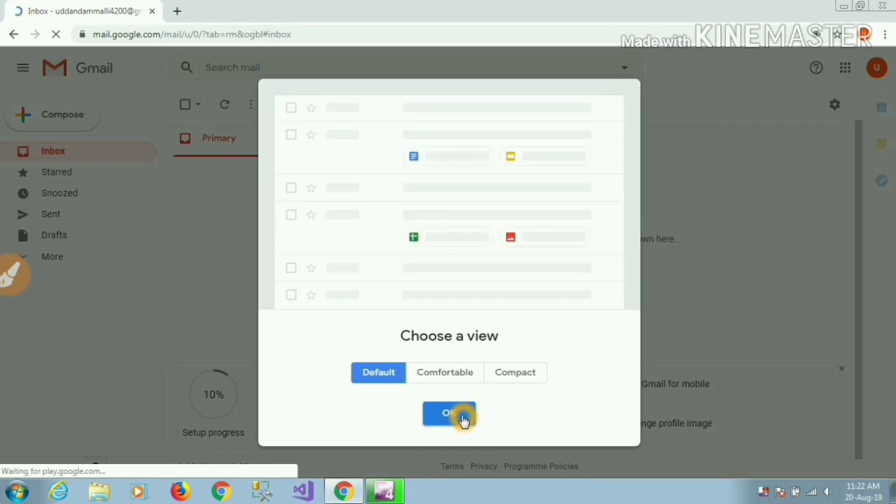
left_click(464, 418)
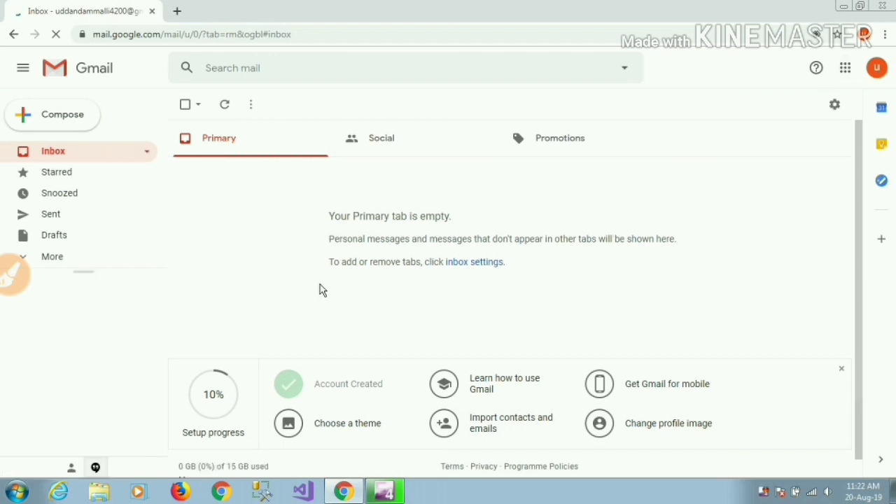
- Check the empty Social, Promotions and Primary tabs, then choose Sign out in the account menu
left_click(876, 70)
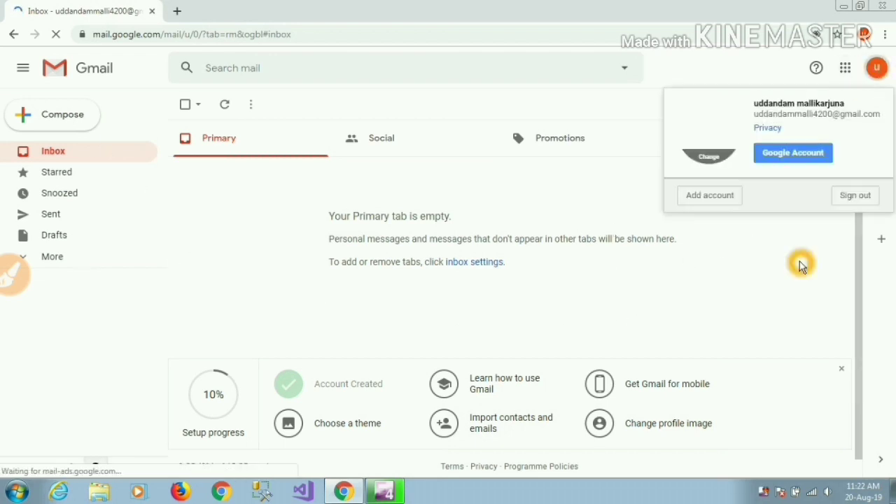
left_click(739, 273)
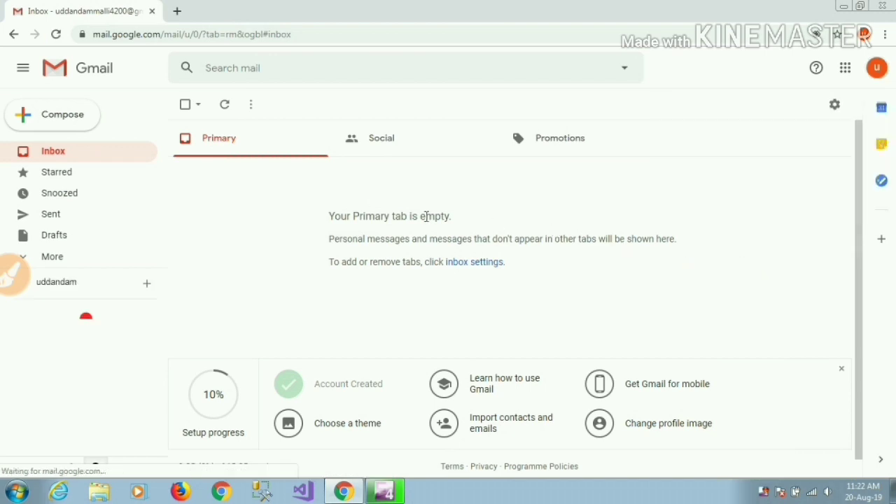
left_click(376, 144)
left_click(597, 149)
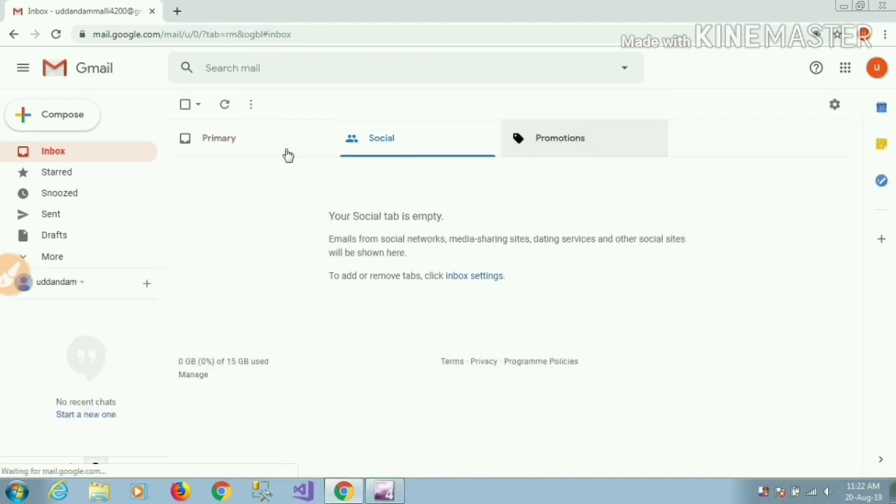
left_click(223, 143)
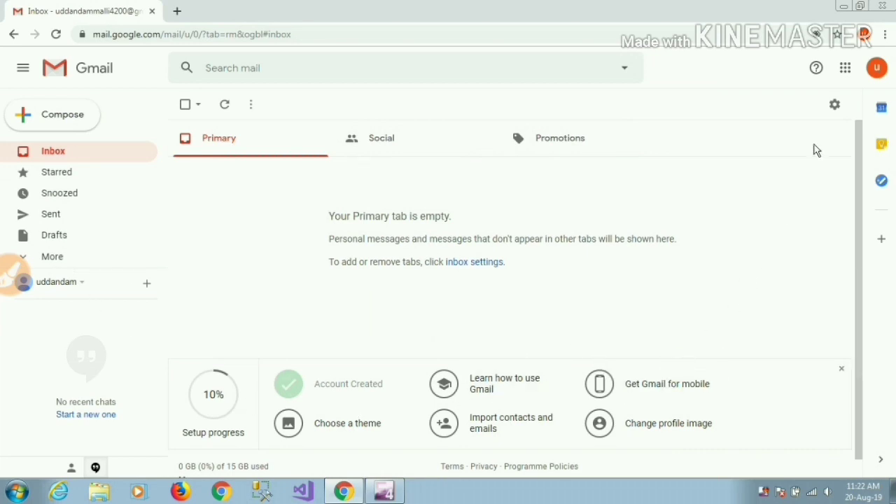
left_click(877, 68)
left_click(856, 194)
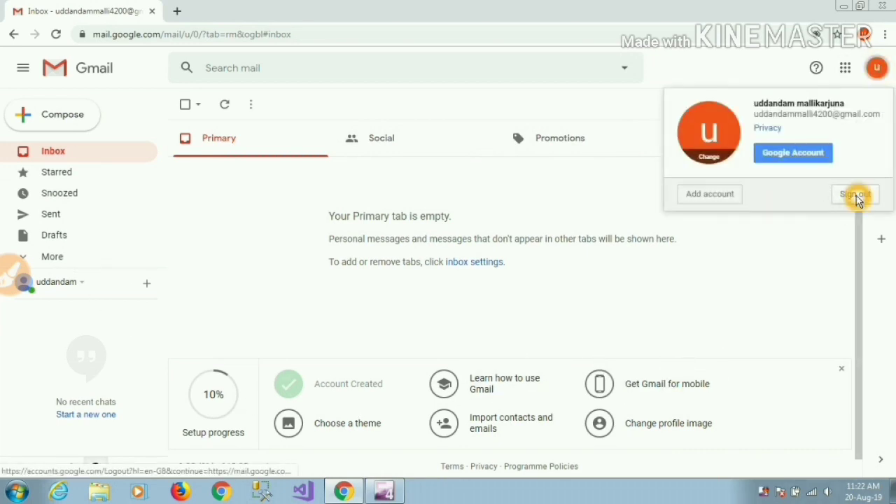